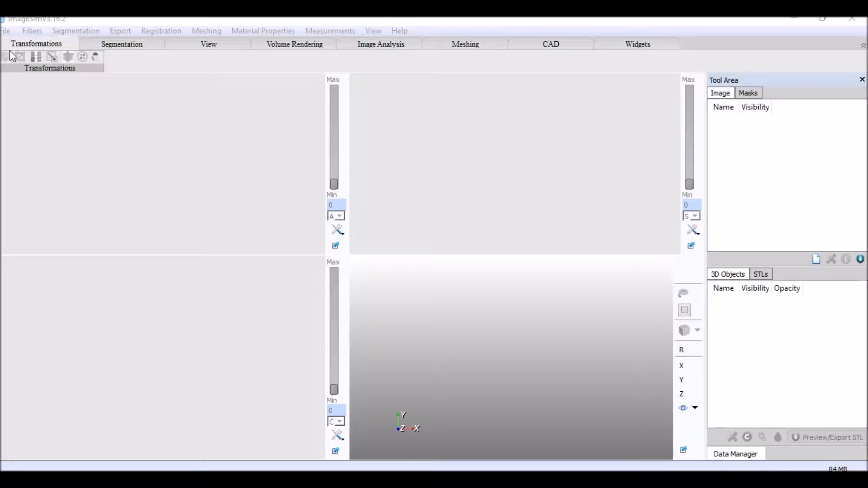
click(6, 31)
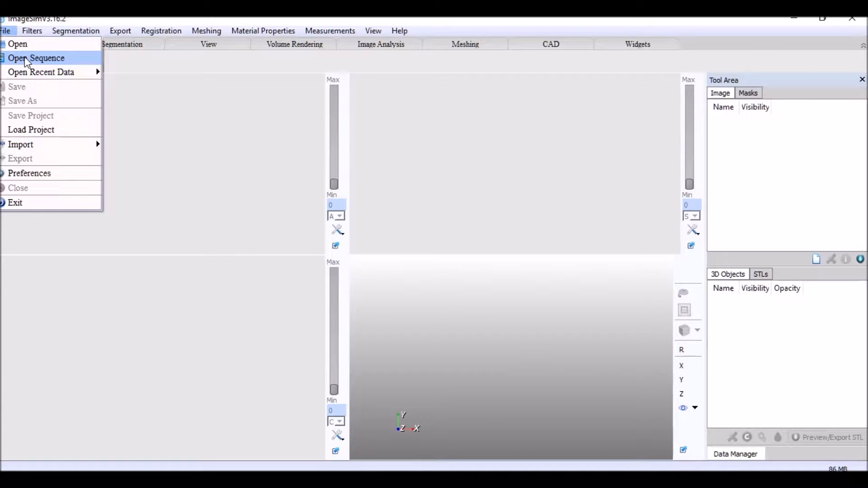
mouse_move(28, 74)
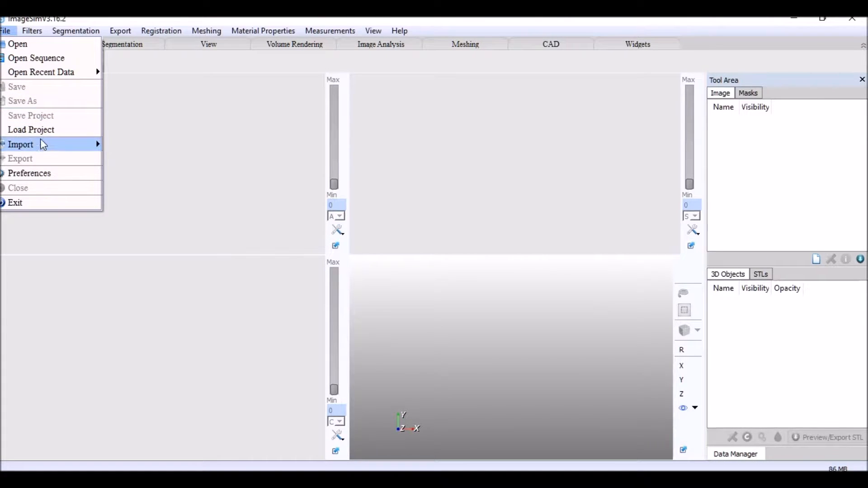
mouse_move(44, 145)
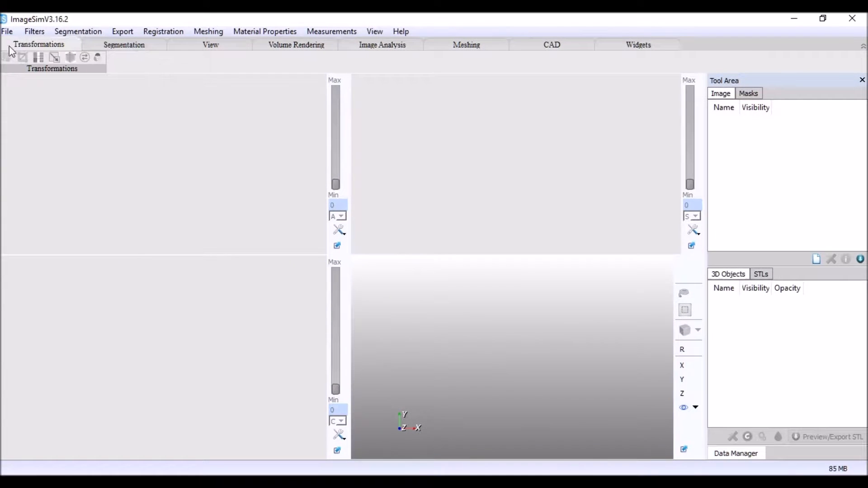
- Open the image sequence stored in the "dataset" folder inside Desktop > New folder
click(9, 30)
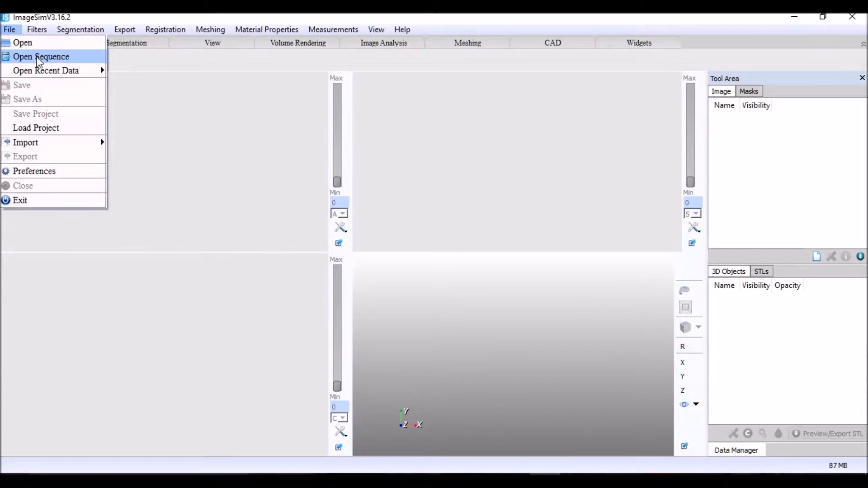
click(38, 57)
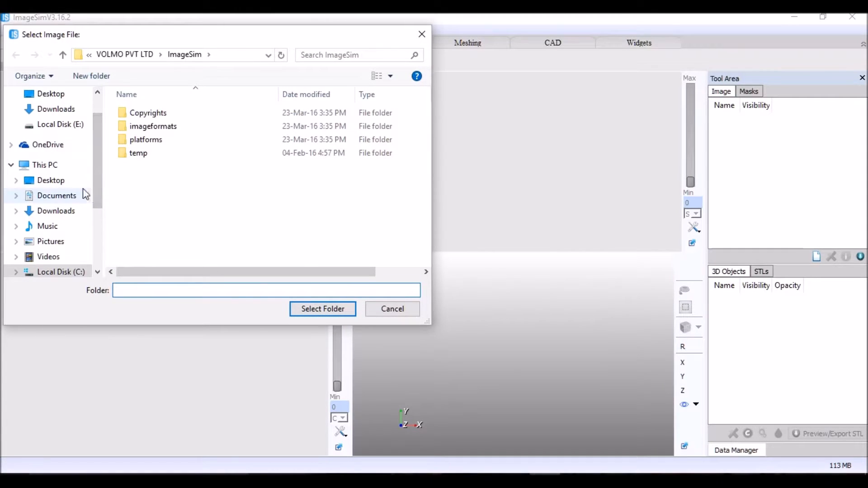
click(80, 183)
double_click(155, 232)
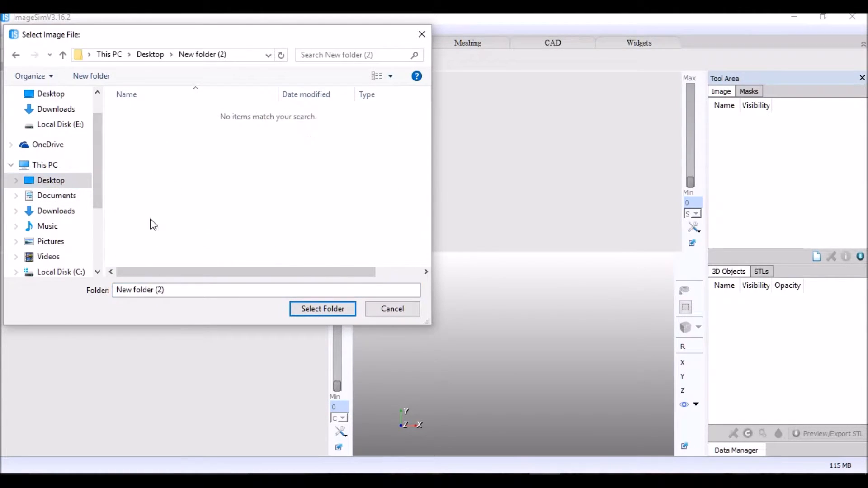
click(152, 55)
double_click(149, 220)
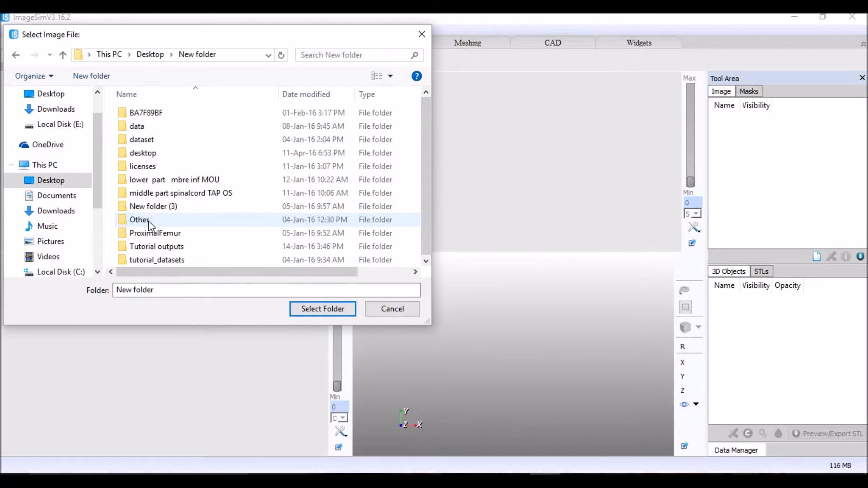
double_click(144, 141)
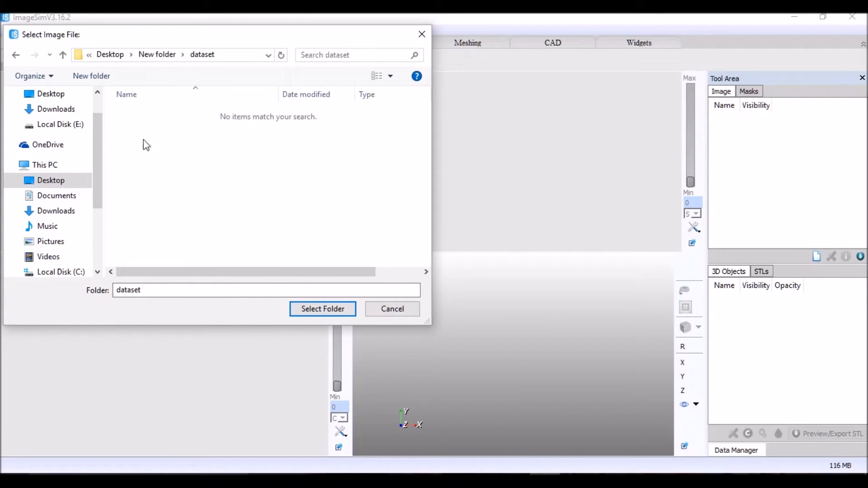
click(321, 312)
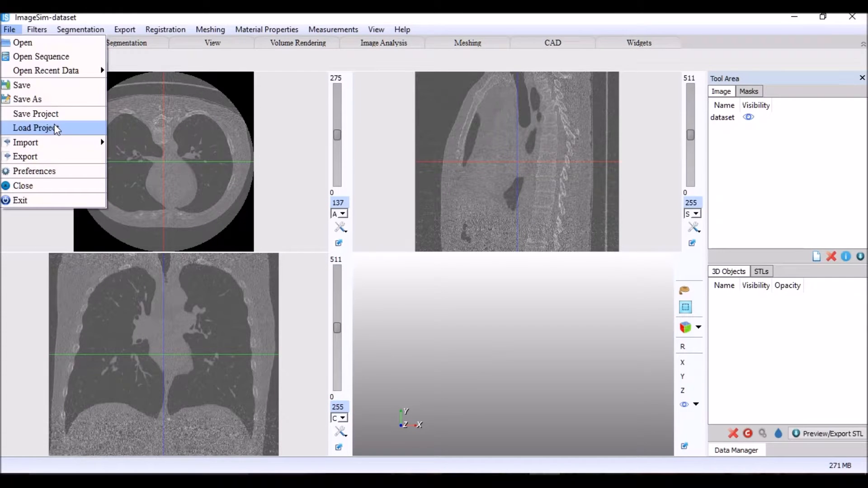
click(276, 124)
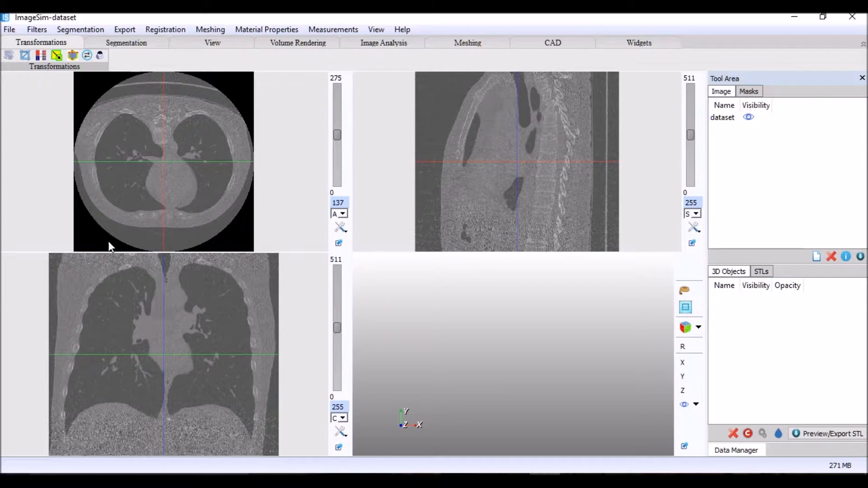
- Smooth the dataset image with the Smoothing Recursive Gaussian Filter
click(37, 31)
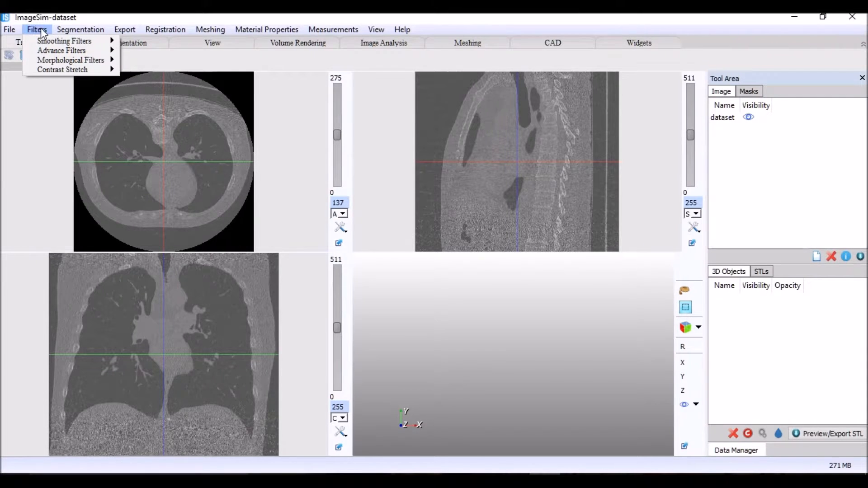
mouse_move(61, 43)
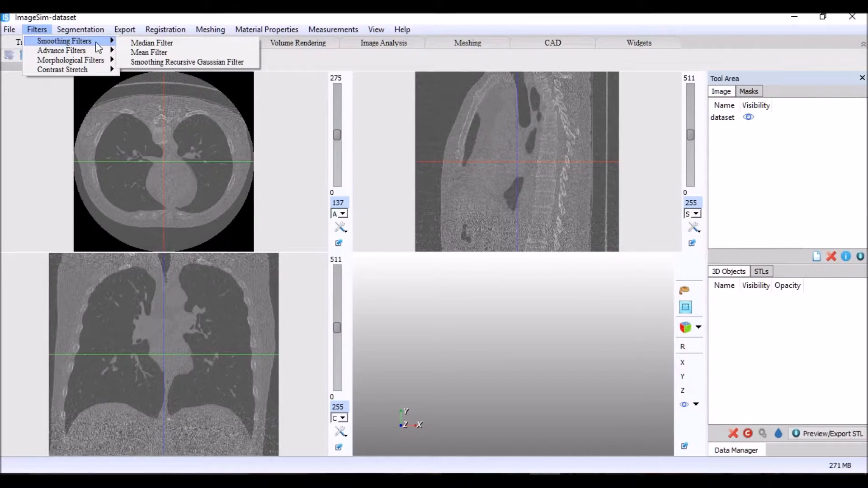
click(144, 62)
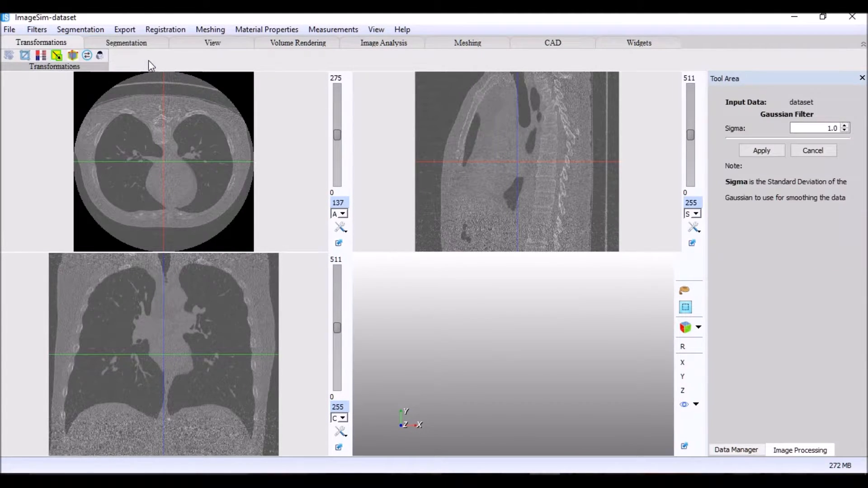
click(843, 130)
click(844, 131)
click(765, 153)
click(766, 152)
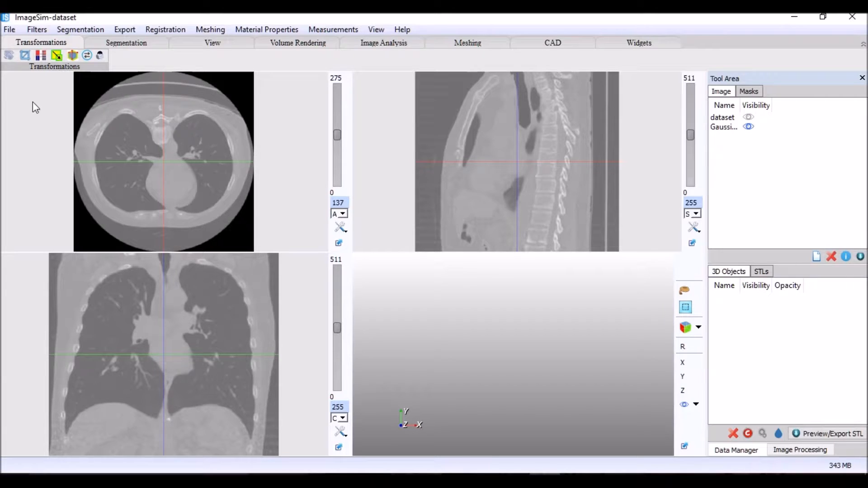
- Apply a Piecewise Linear contrast stretch to the Gaussian-filtered image with lower threshold 50 and upper threshold 254
click(40, 31)
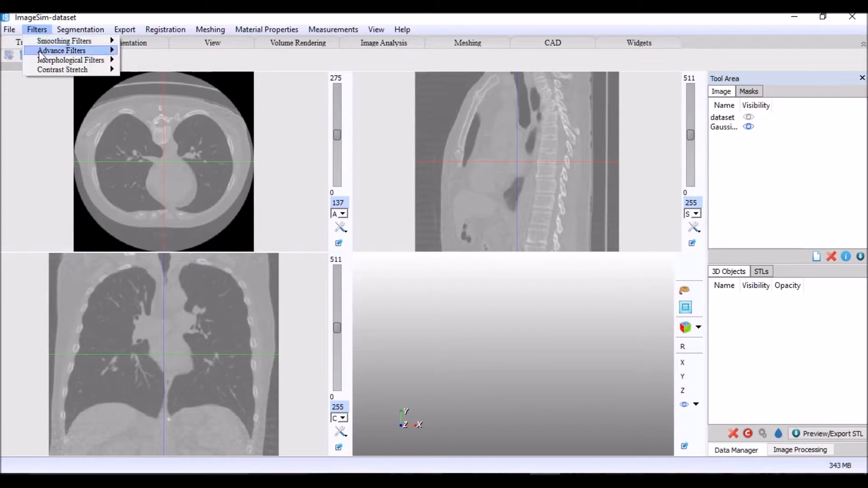
mouse_move(46, 71)
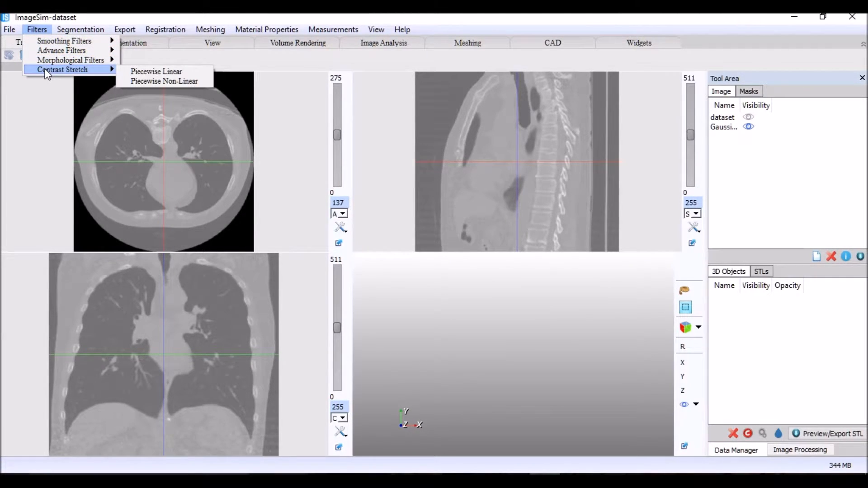
click(128, 74)
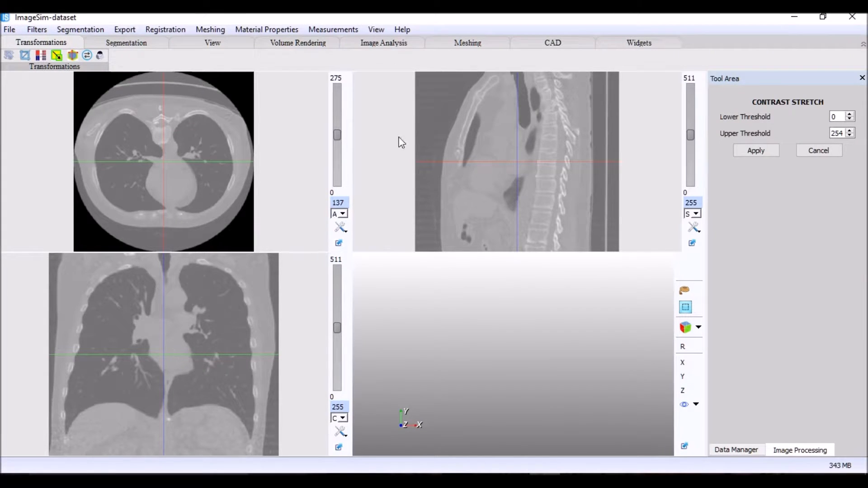
double_click(839, 117)
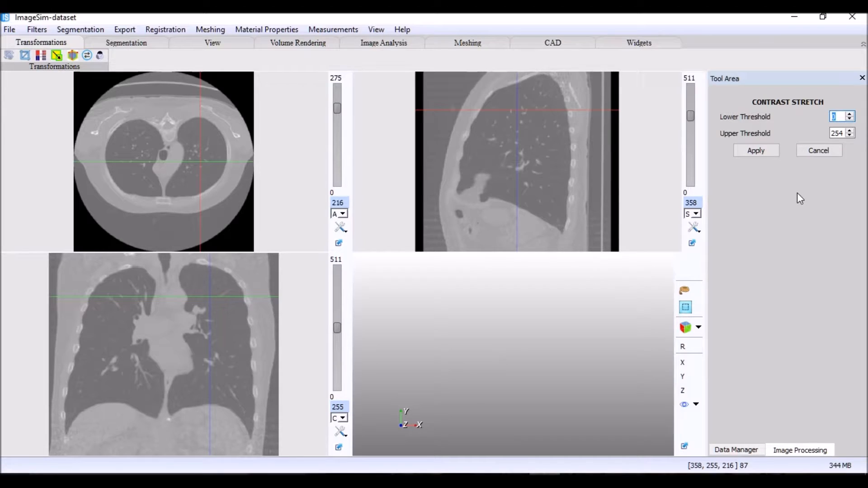
text(50)
click(766, 152)
click(757, 150)
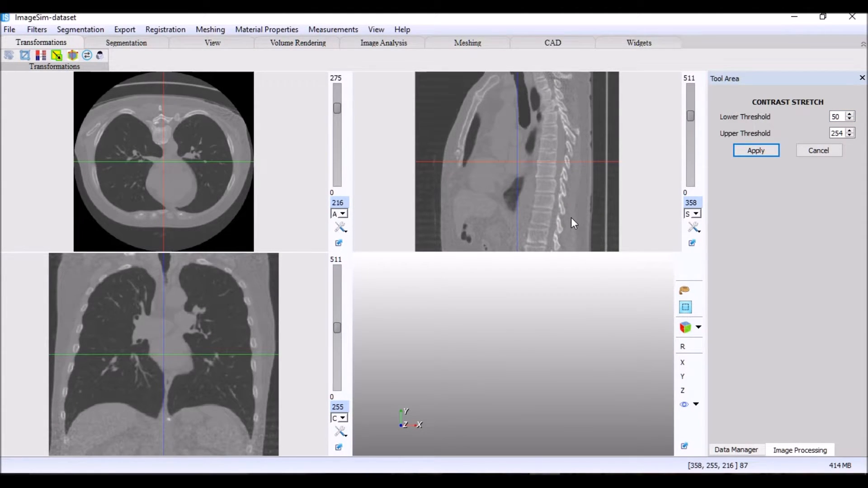
click(821, 151)
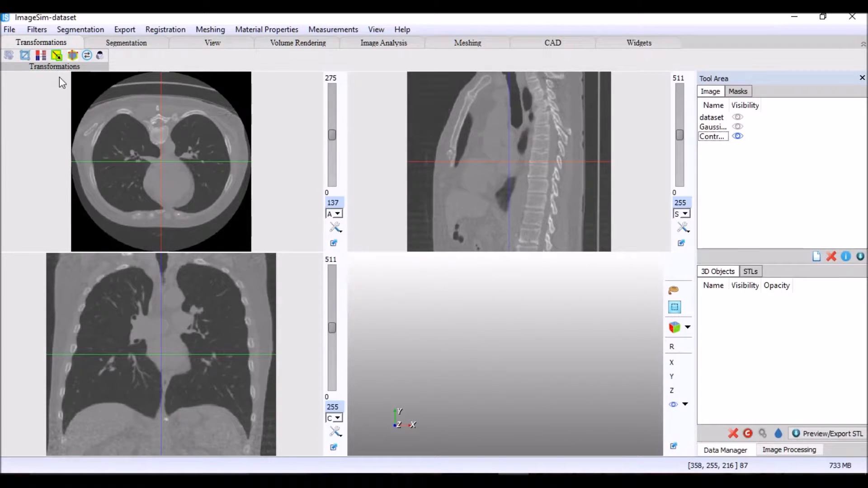
- Crop the contrast-stretched image to X 21–476 and Y 92–420, keeping the full Z range of 0–275
click(25, 55)
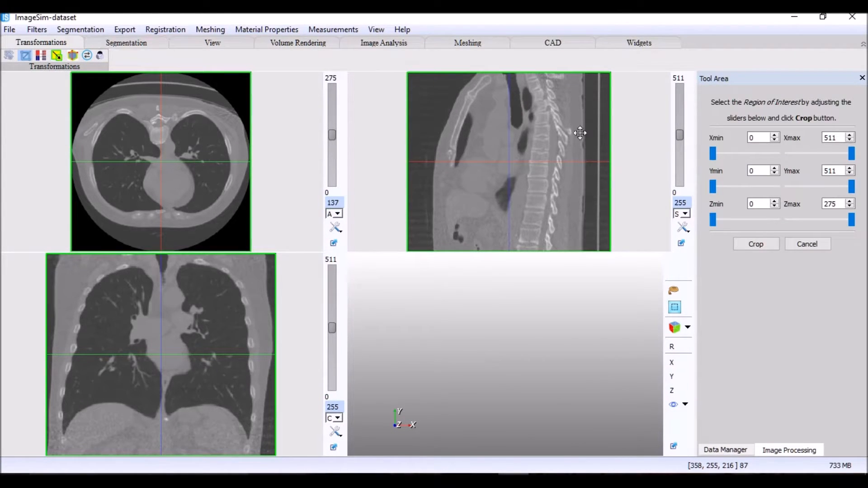
drag(709, 159, 712, 159)
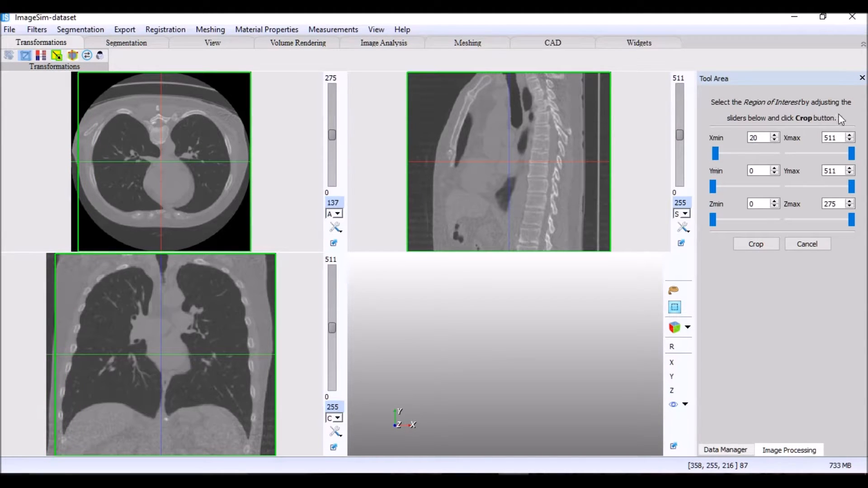
click(775, 135)
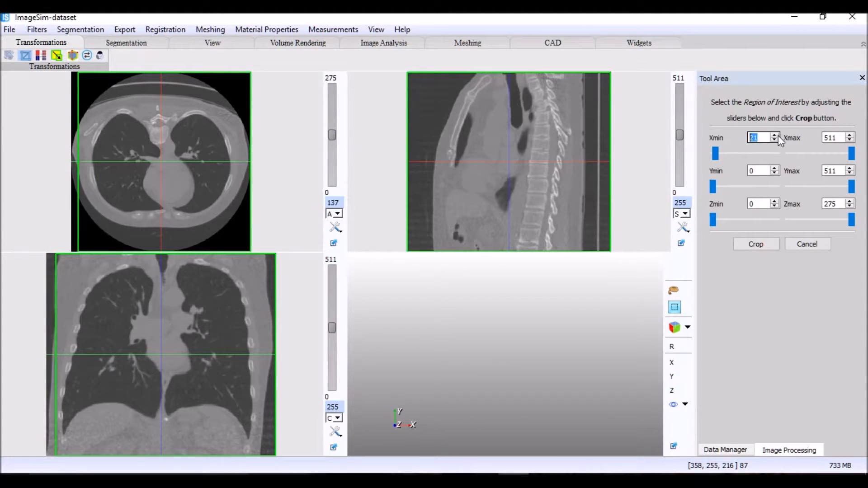
drag(851, 154, 846, 154)
drag(713, 187, 724, 186)
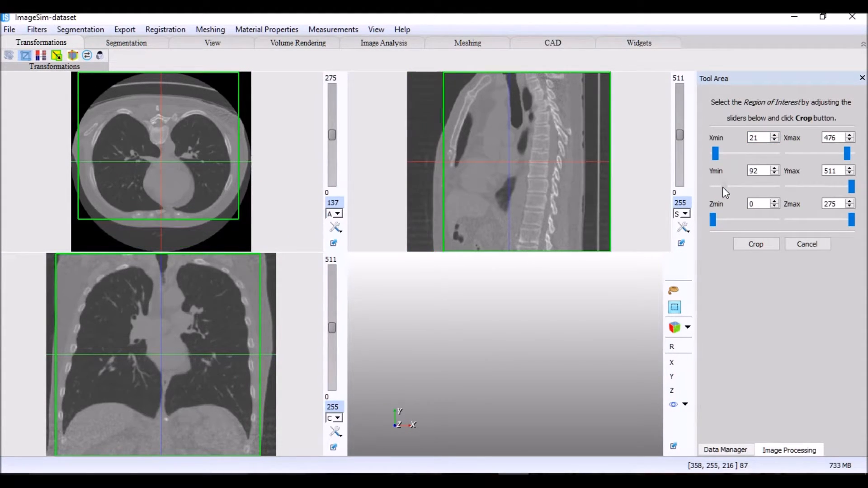
drag(851, 186, 839, 188)
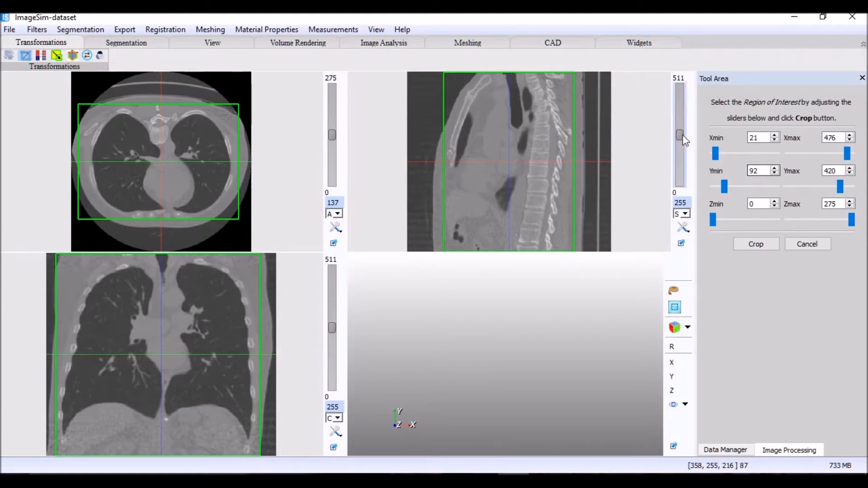
drag(680, 135, 679, 101)
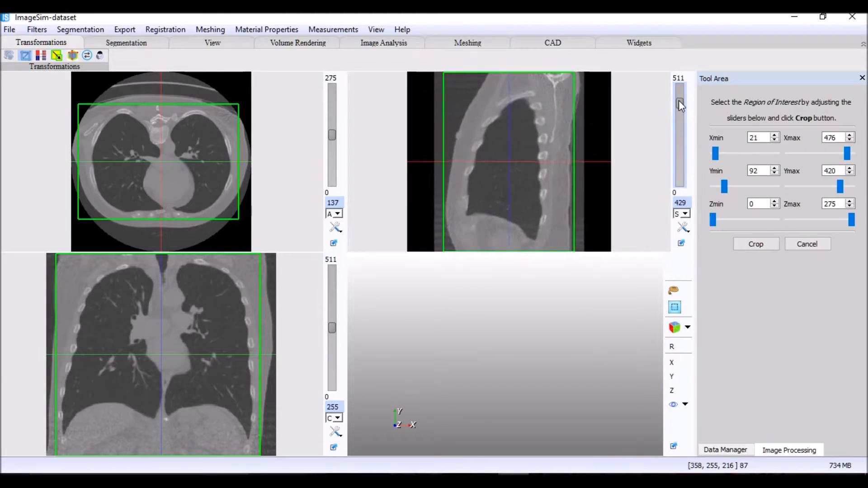
click(741, 244)
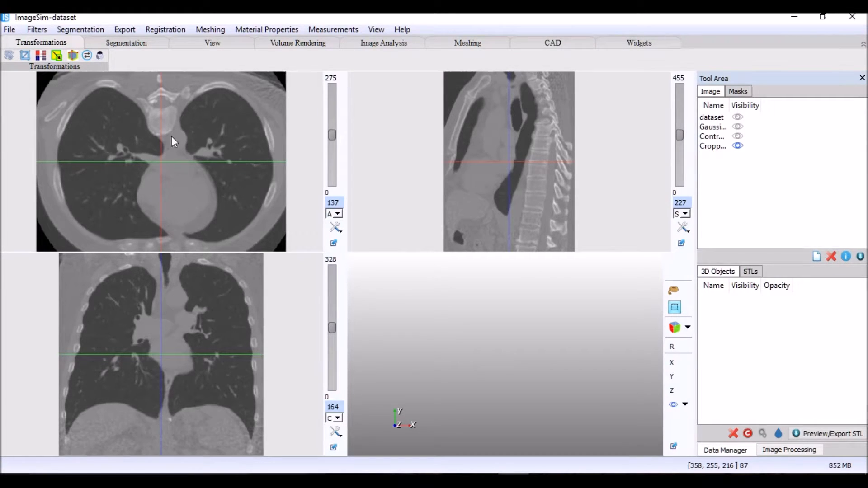
- Create a threshold segmentation mask of the cropped image covering the low-intensity air regions, including the lungs
click(138, 47)
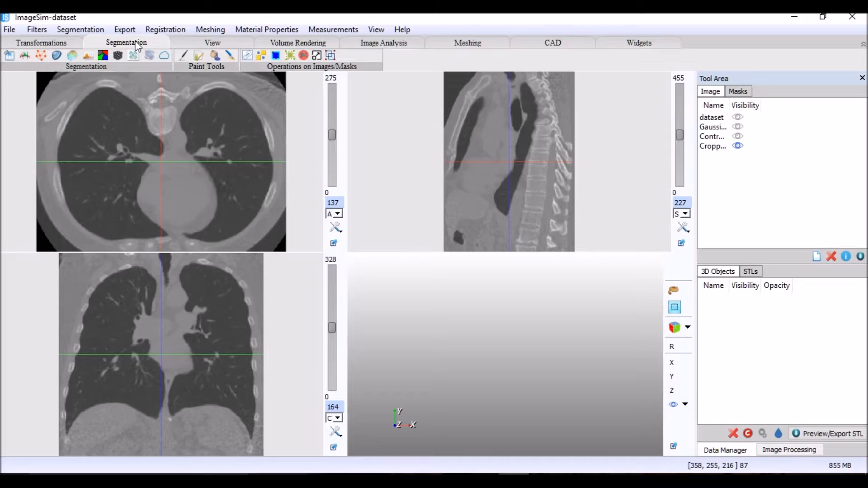
click(26, 58)
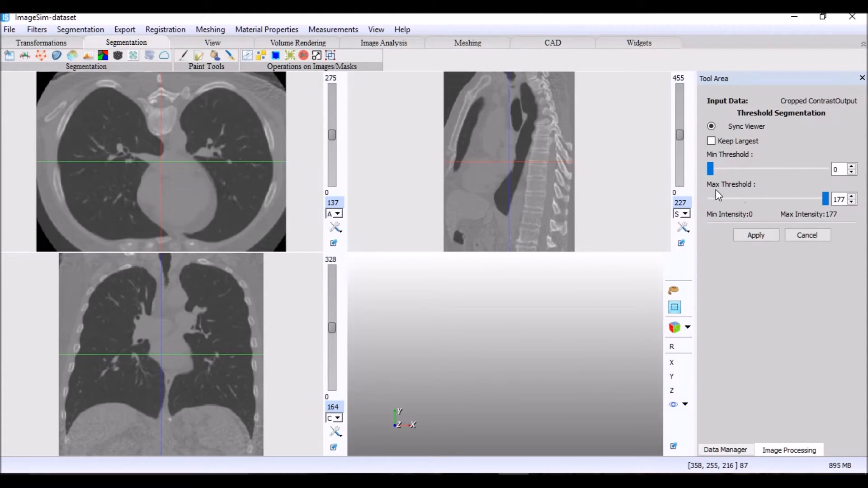
drag(715, 171, 754, 183)
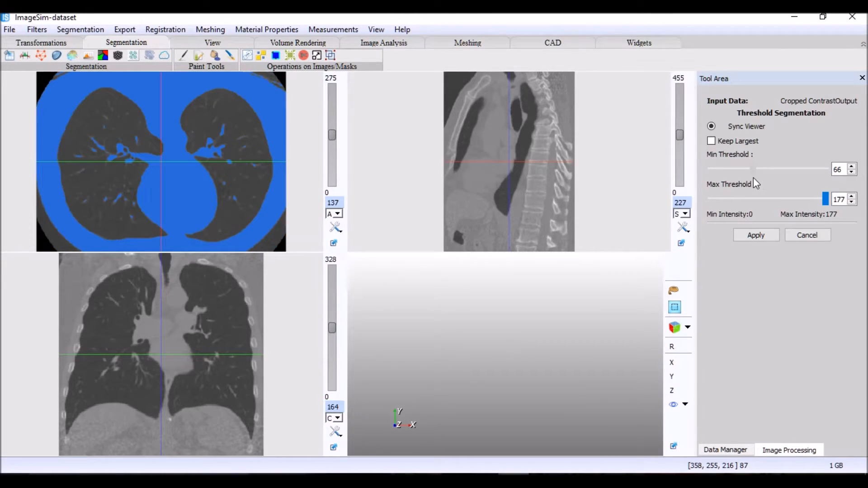
drag(753, 176, 703, 172)
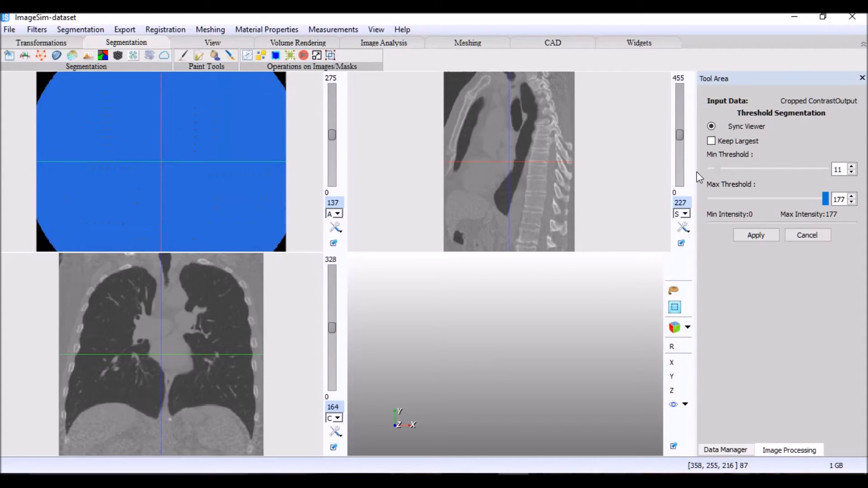
drag(820, 200, 749, 202)
click(752, 237)
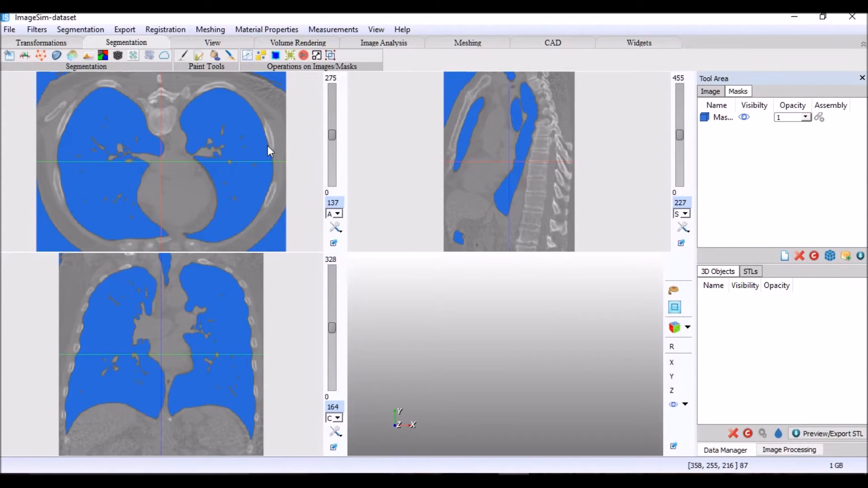
- Extract the lungs and airways from the threshold mask into a separate mask and hide the original blue mask
click(289, 55)
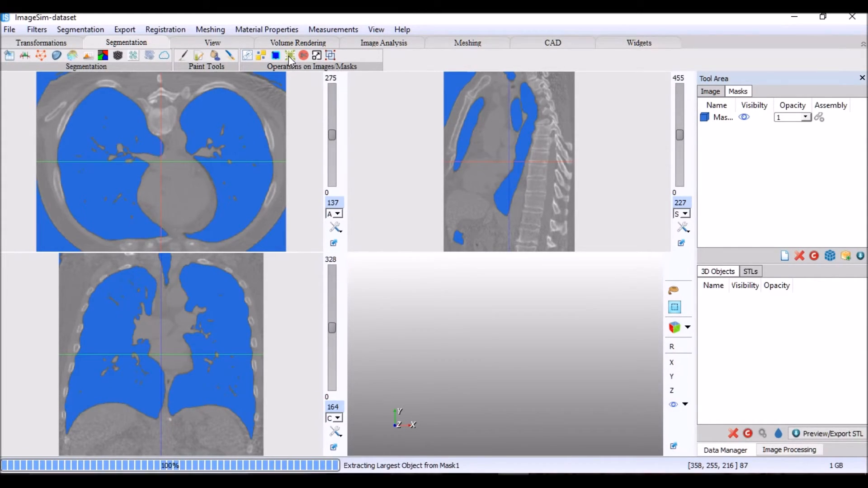
click(744, 118)
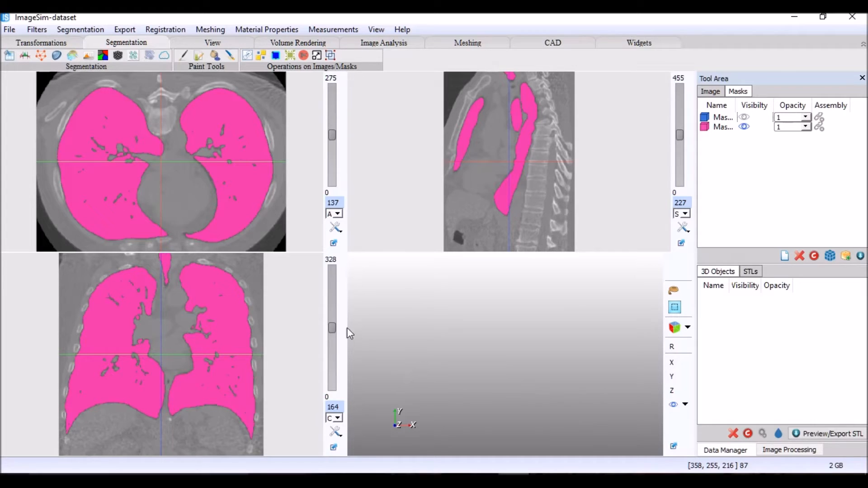
mouse_move(332, 329)
mouse_down()
mouse_move(332, 356)
mouse_move(333, 326)
mouse_up()
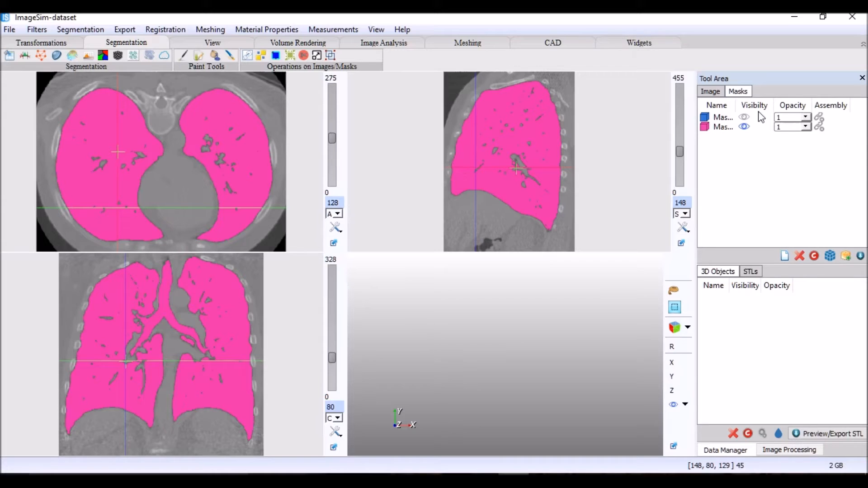
- Generate a 3D model from the pink lung and airway mask and inspect it in an enlarged 3D view
click(727, 127)
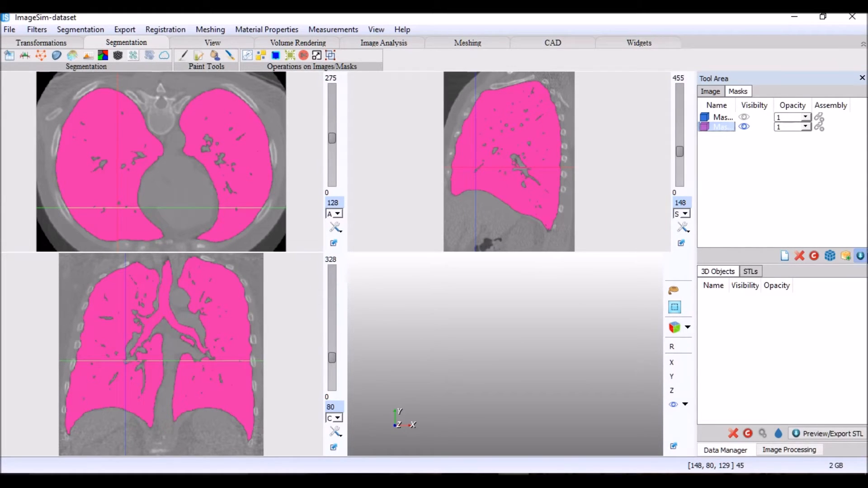
click(845, 256)
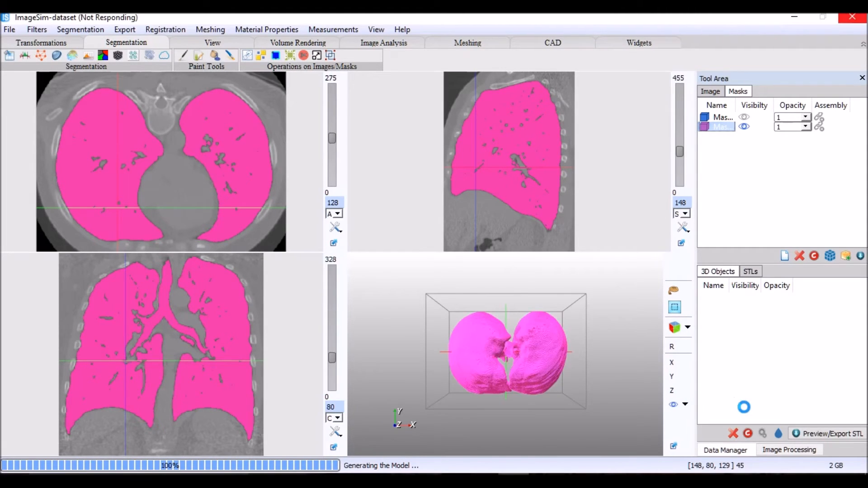
click(675, 447)
click(676, 447)
drag(284, 294, 443, 169)
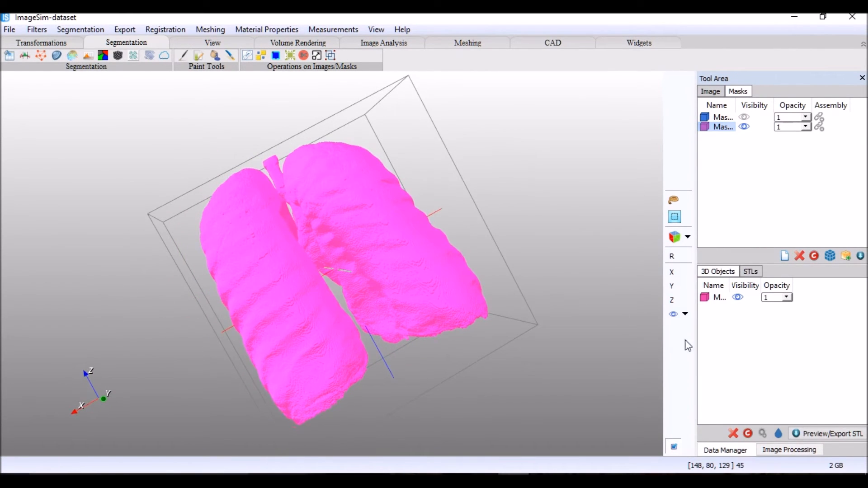
- Smooth the pink lung model with Basic Smoothing at 20 iterations and relaxation factor 0.50, including feature edges and boundaries, and hide the unsmoothed model
click(719, 300)
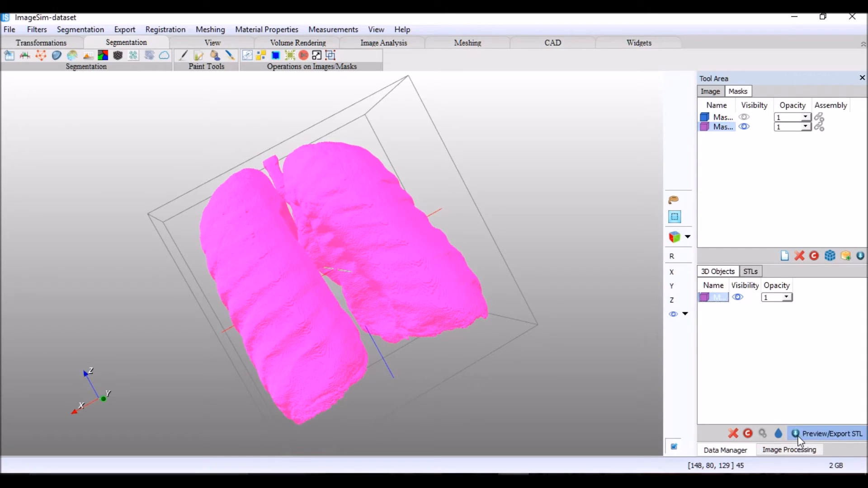
click(780, 431)
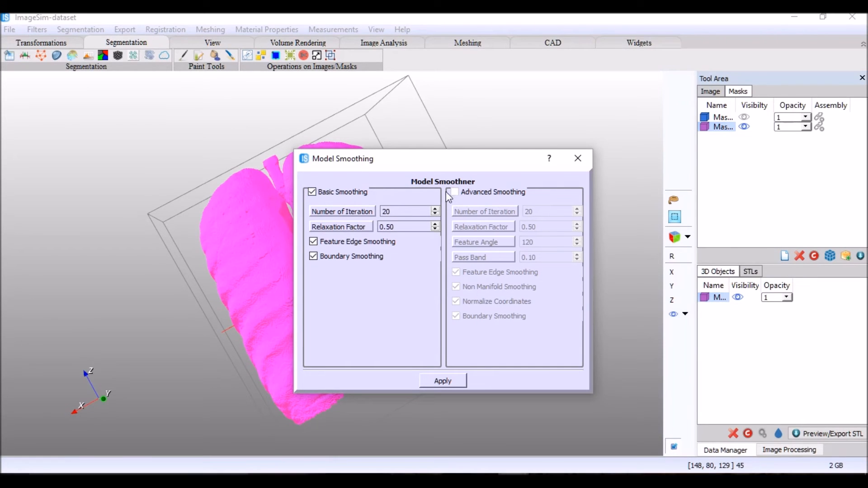
click(438, 380)
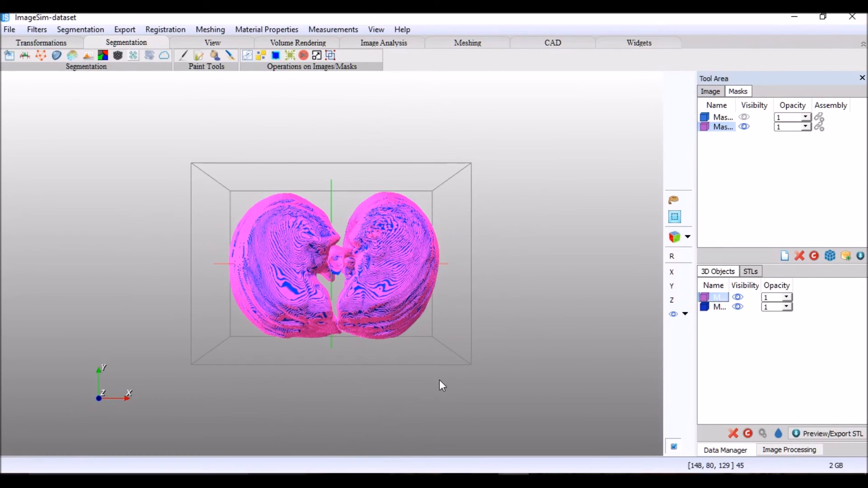
click(737, 298)
drag(259, 335, 259, 213)
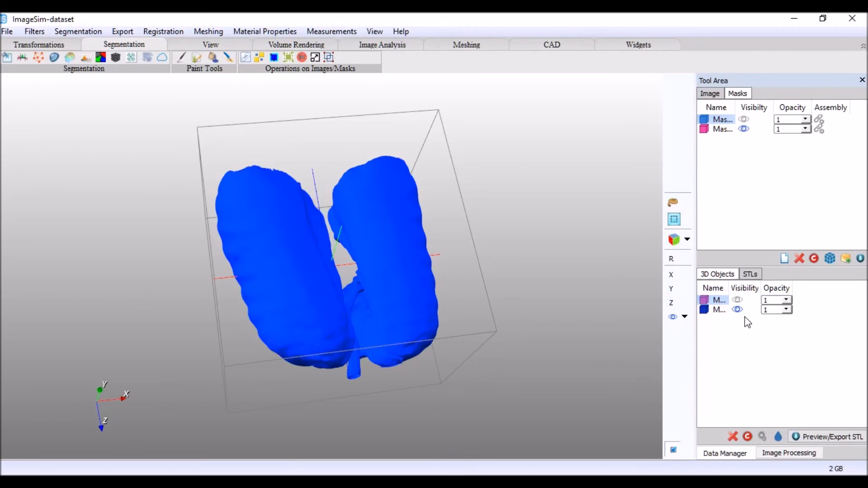
- Export the smoothed blue lung model as an ASCII STL without extra smoothing, triangle reduction or remeshing
click(723, 312)
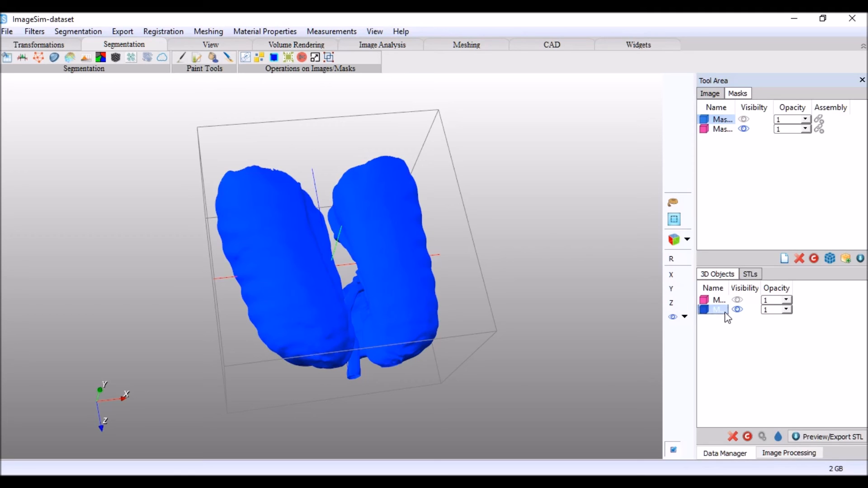
click(815, 434)
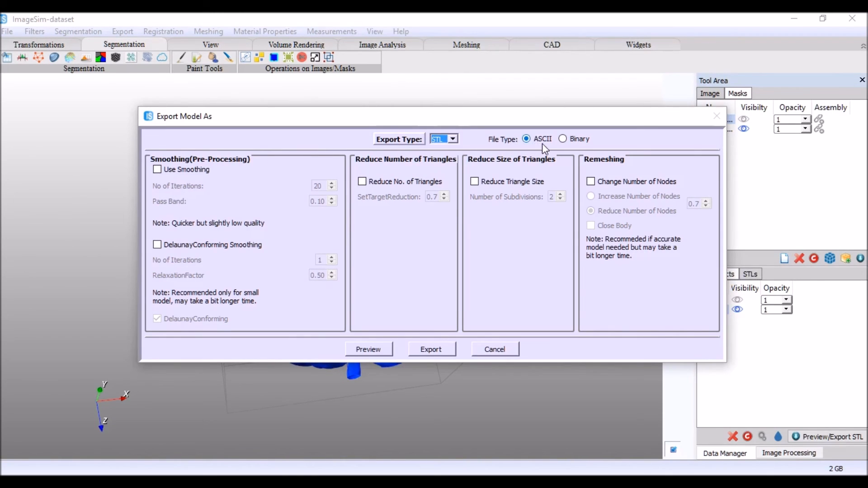
click(431, 351)
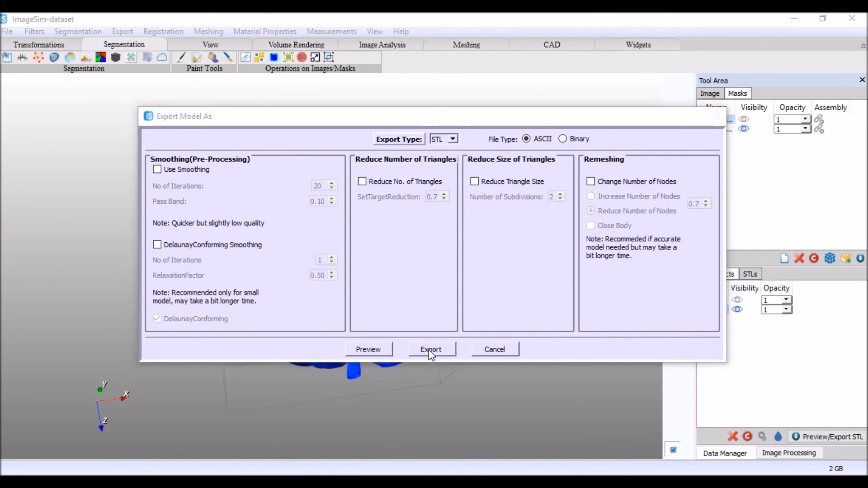